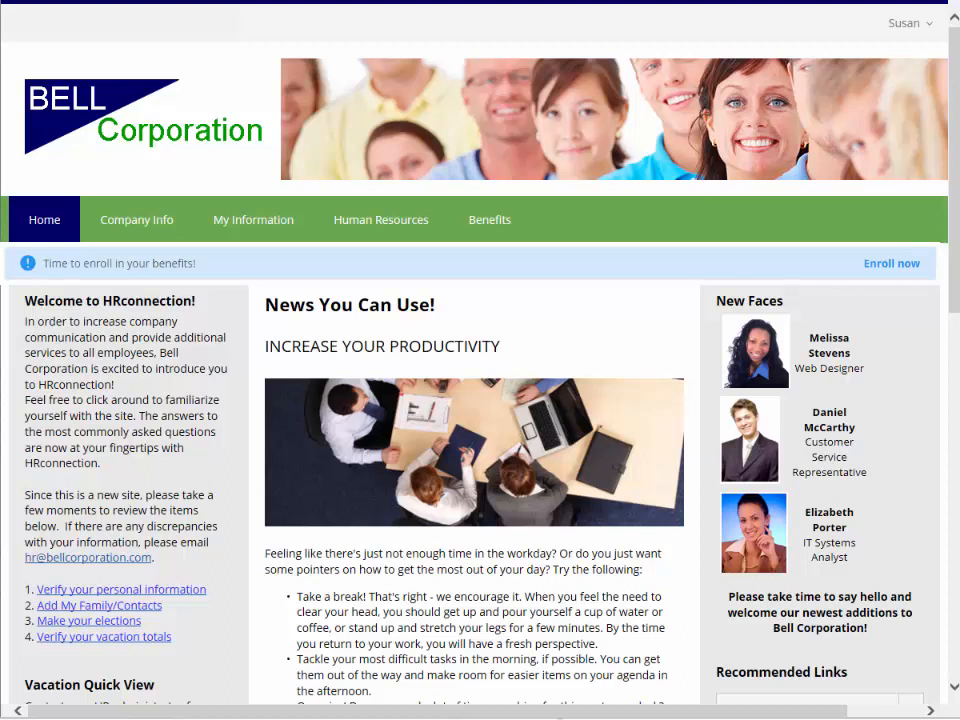
# - Open My Elections, edit the employee's own contact record, and save the required personal details
pyautogui.moveTo(236, 232)
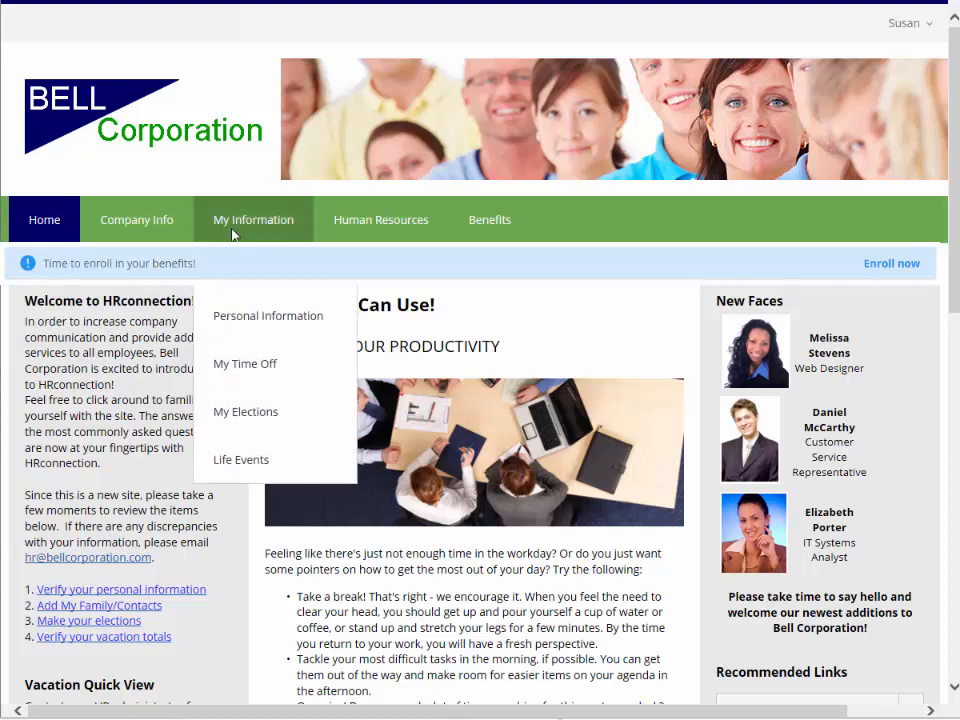
pyautogui.click(239, 418)
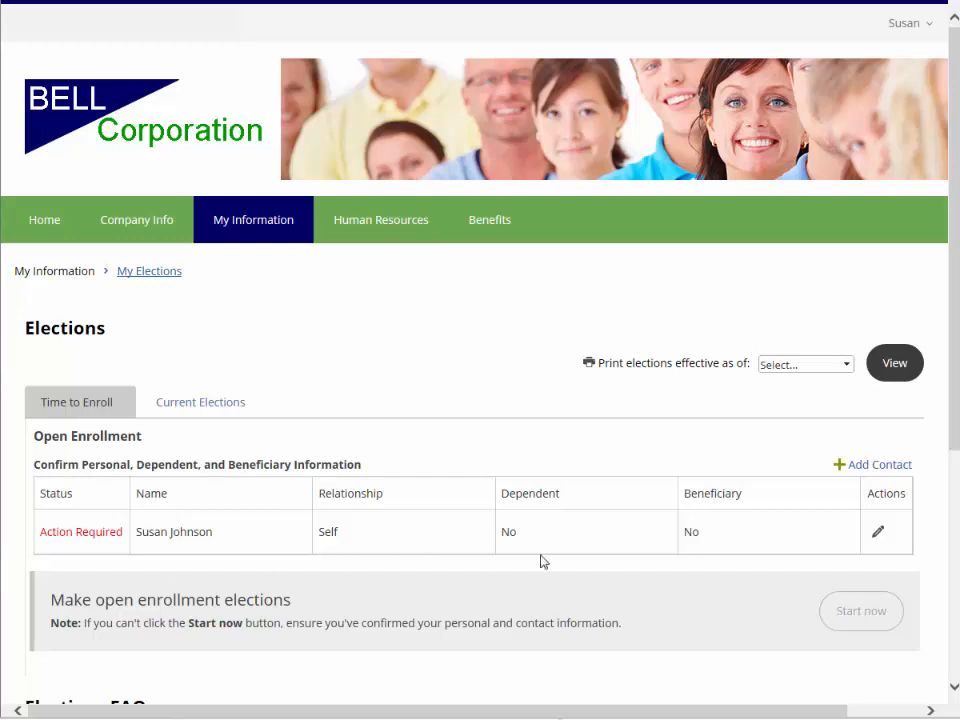
pyautogui.click(878, 535)
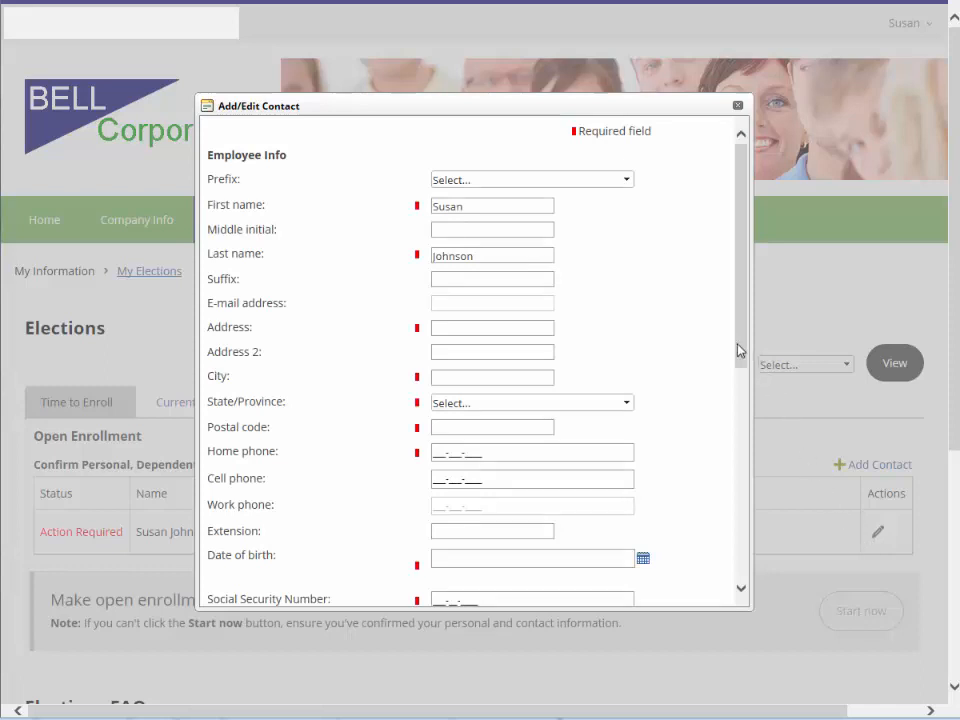
pyautogui.moveTo(741, 349); pyautogui.dragTo(735, 580)
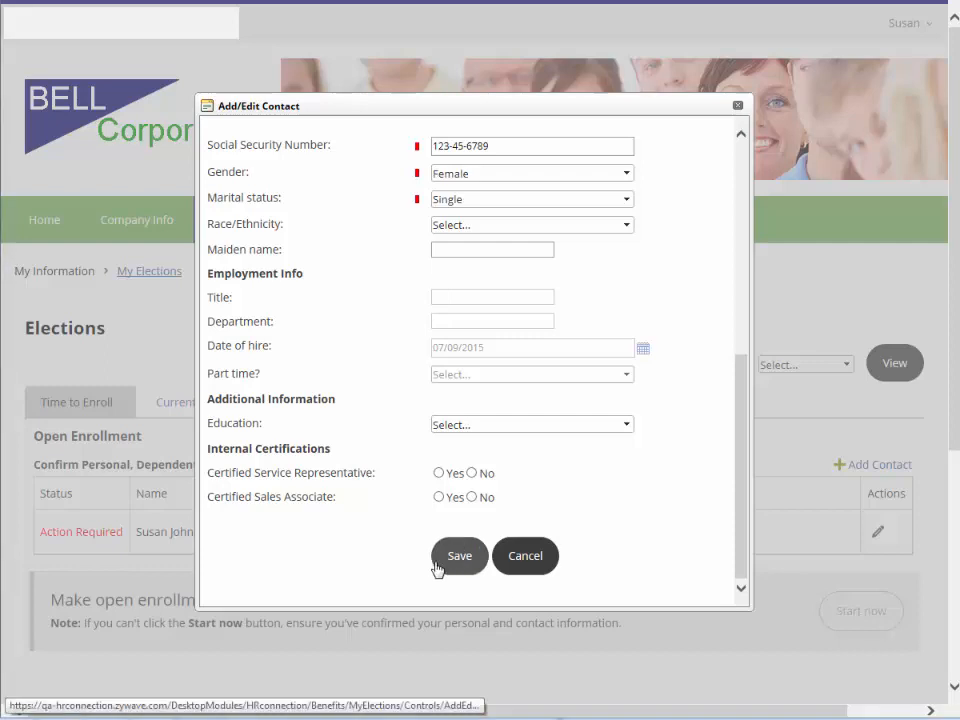
pyautogui.click(440, 567)
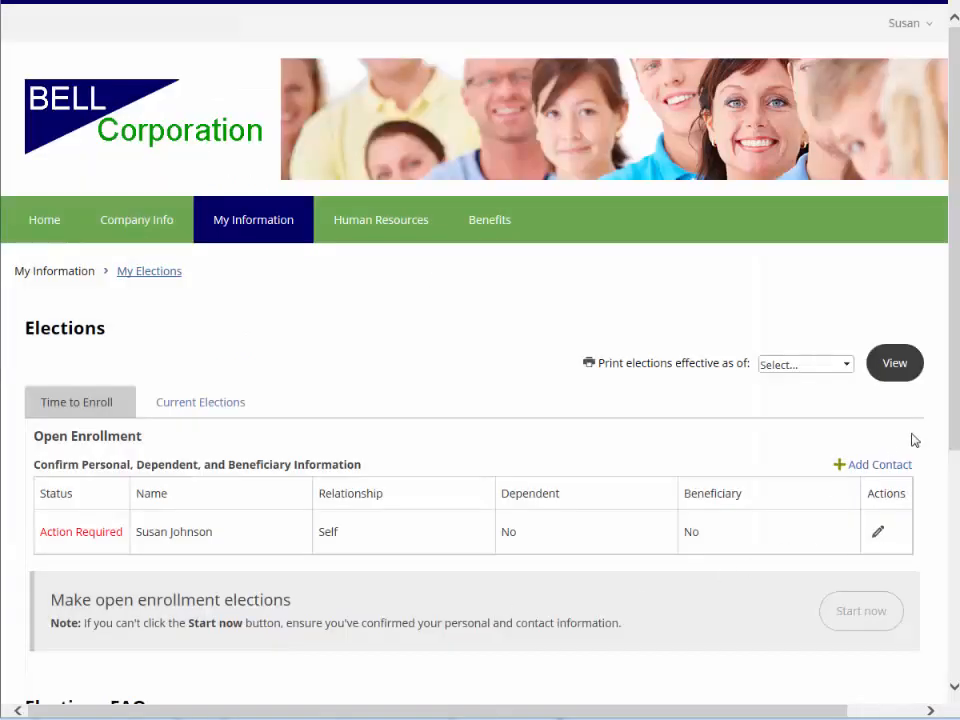
# - Start the open enrollment elections and go from the Dental options to the Medical plan options
pyautogui.scroll(-3, 913, 440)
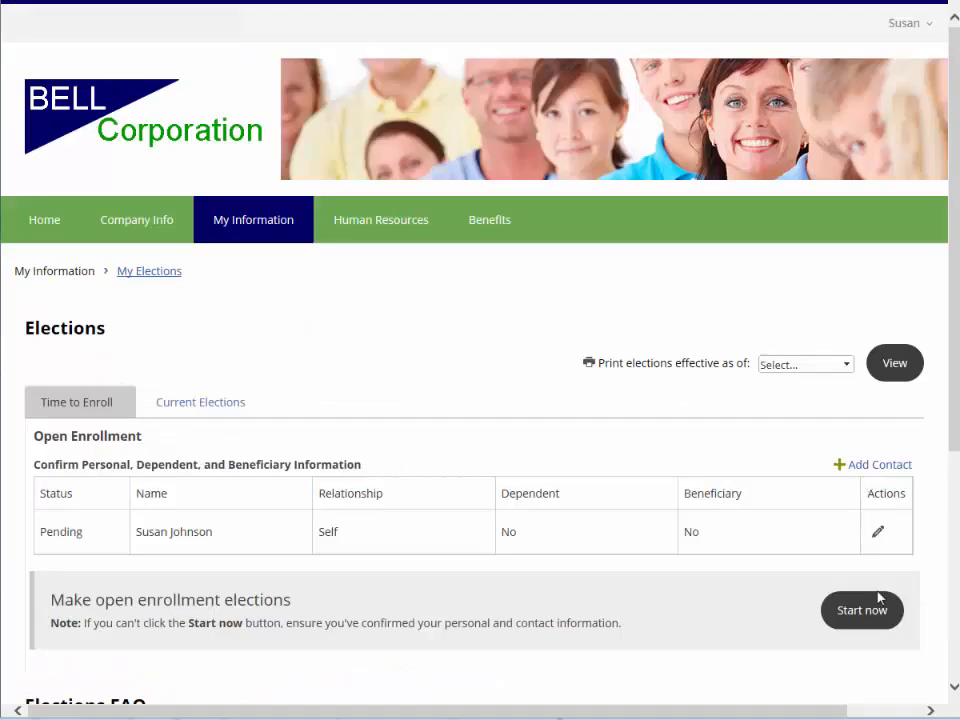
pyautogui.click(874, 617)
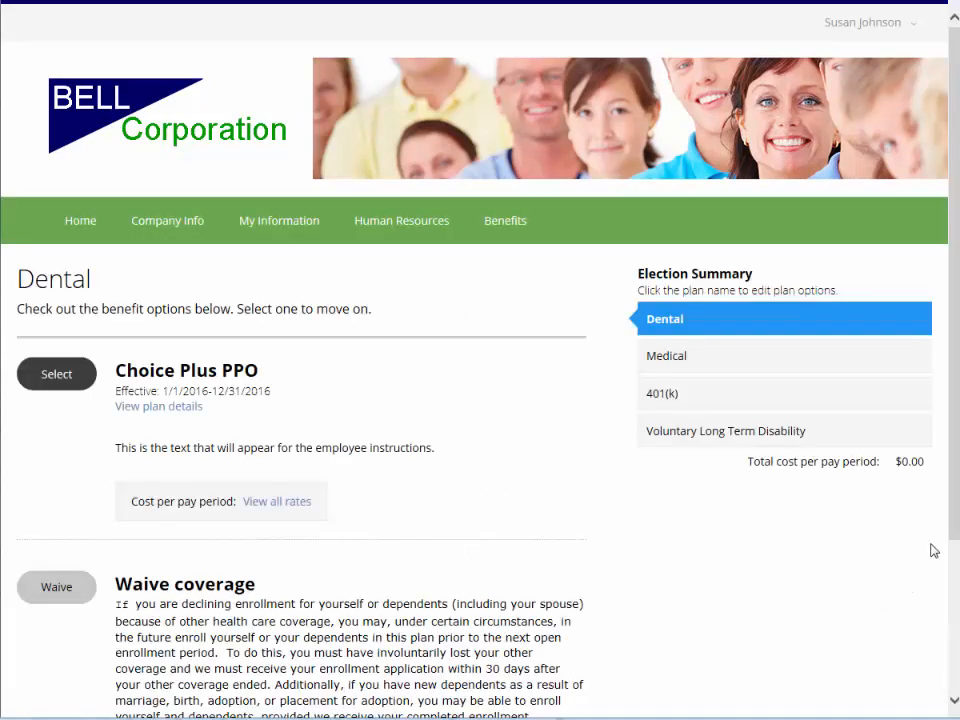
pyautogui.moveTo(958, 487); pyautogui.dragTo(951, 589)
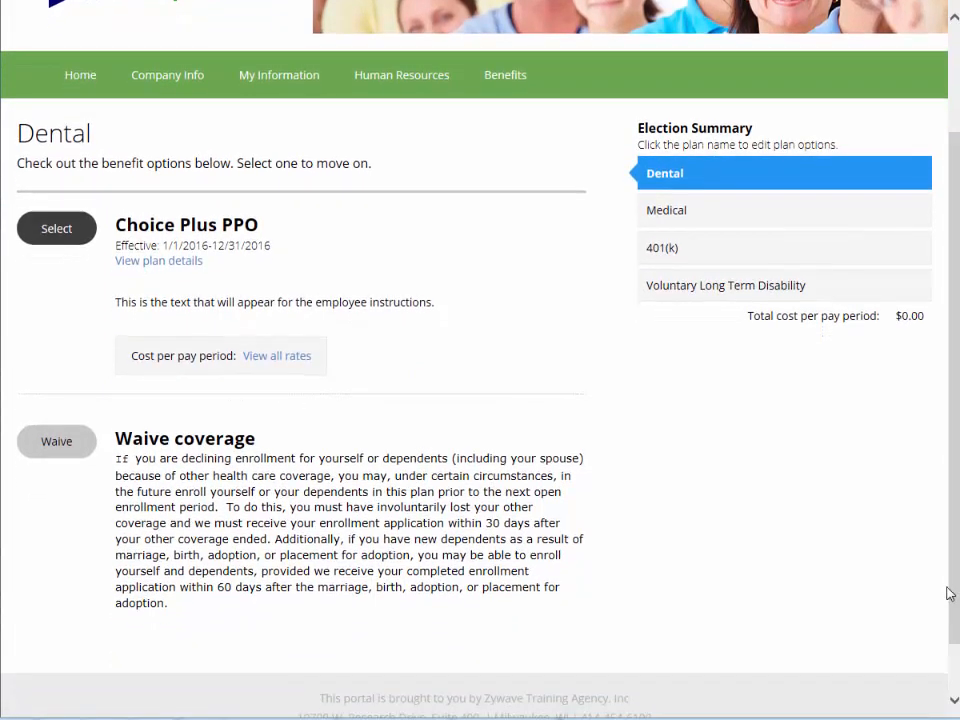
pyautogui.click(720, 218)
pyautogui.scroll(-1, 227, 506)
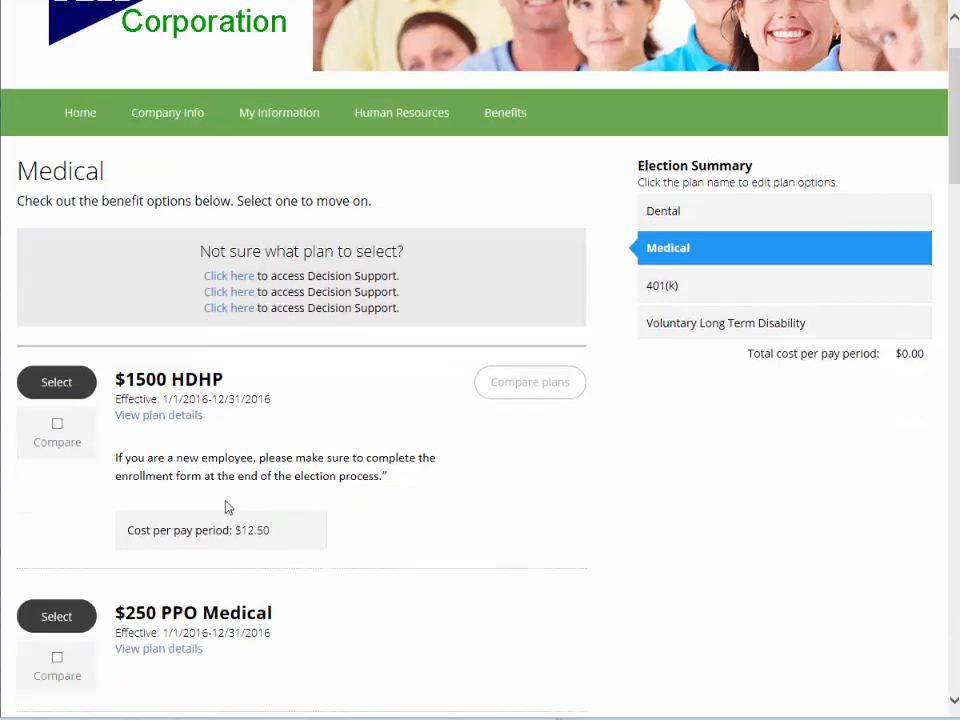
# - Mark the $1500 HDHP and $250 PPO Medical plans for comparison, and select $1500 HDHP as the medical plan
pyautogui.click(57, 423)
pyautogui.click(57, 657)
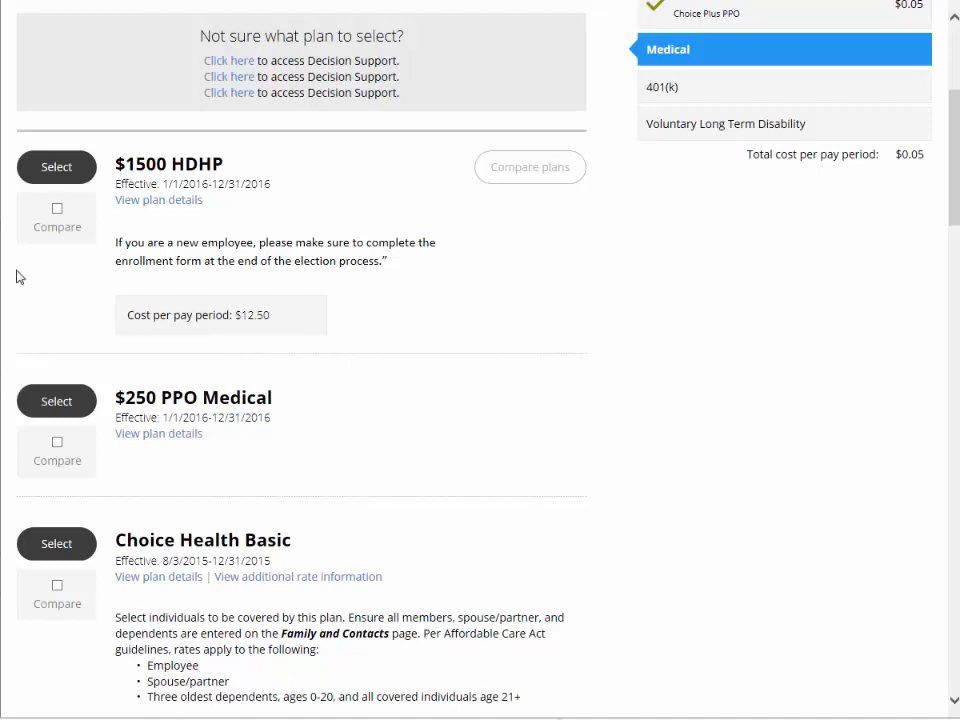
pyautogui.click(72, 170)
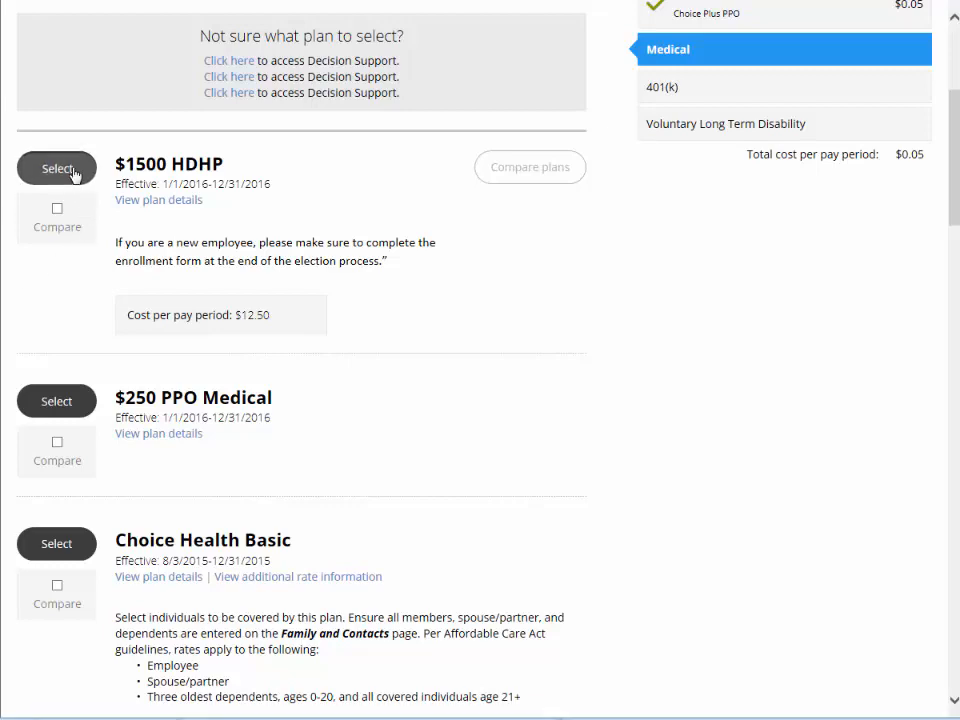
pyautogui.scroll(-2, 142, 360)
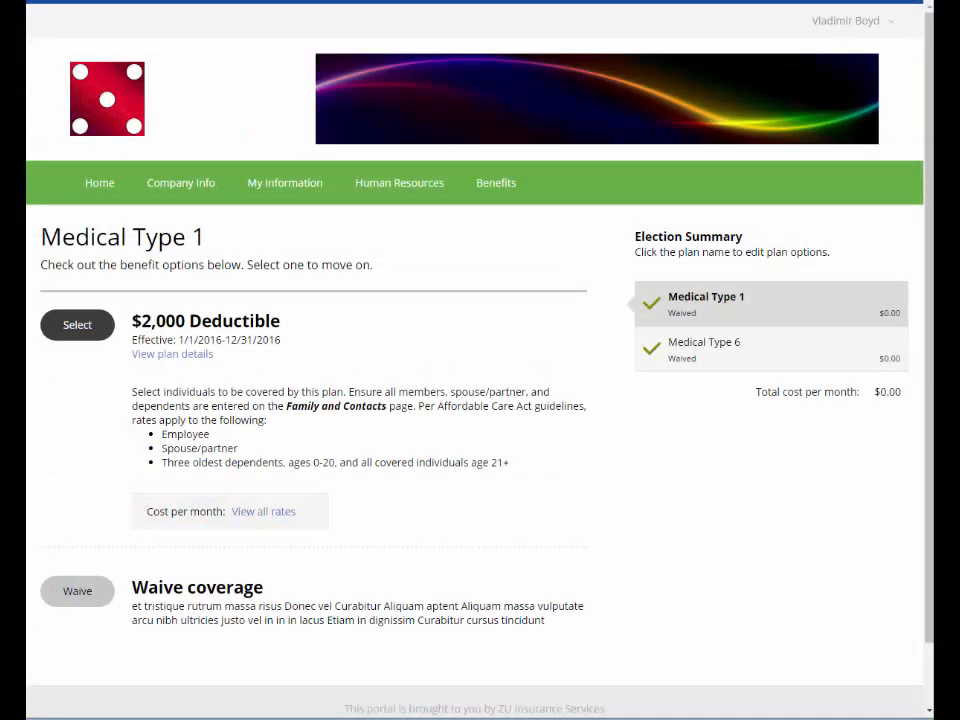
# - Waive the Medical Type 1 coverage with the waiver reason "I have coverage elsewhere"
pyautogui.click(62, 606)
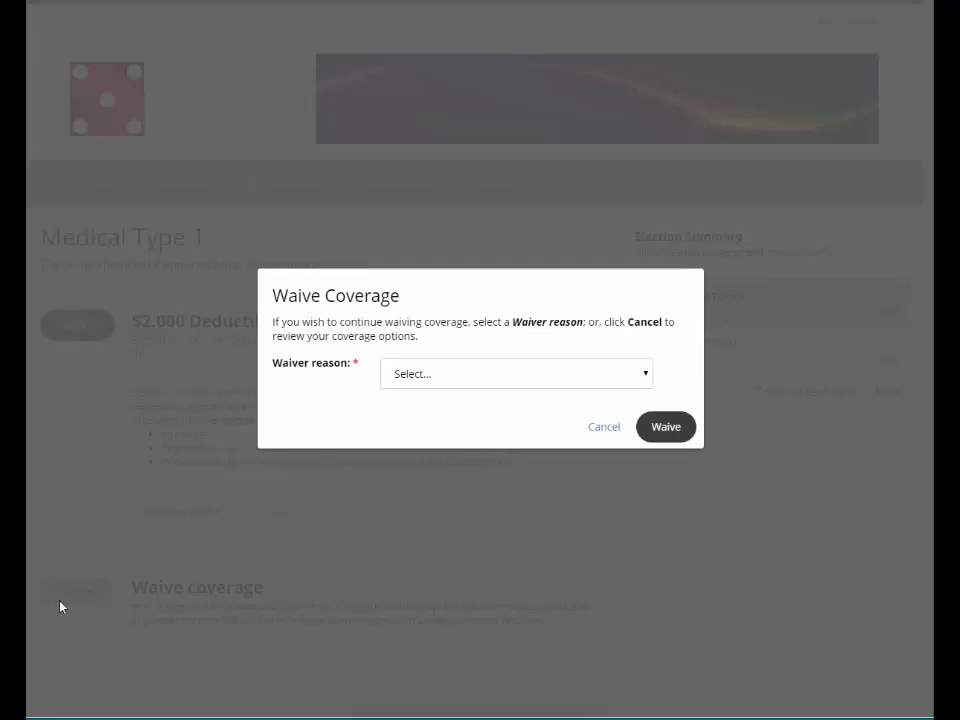
pyautogui.click(494, 378)
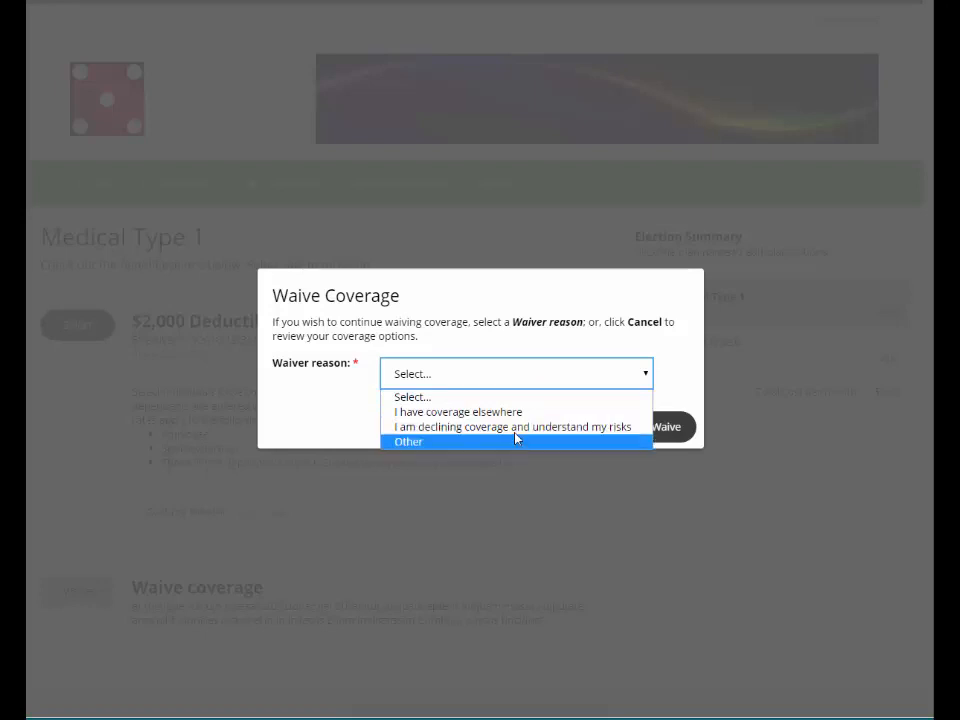
pyautogui.click(514, 413)
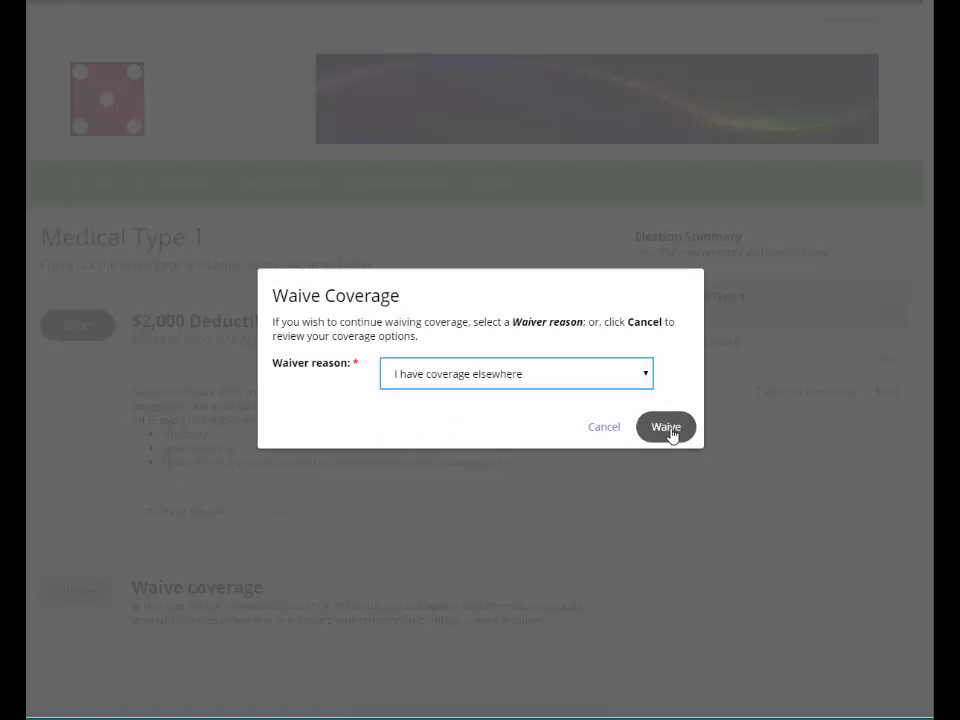
pyautogui.click(668, 430)
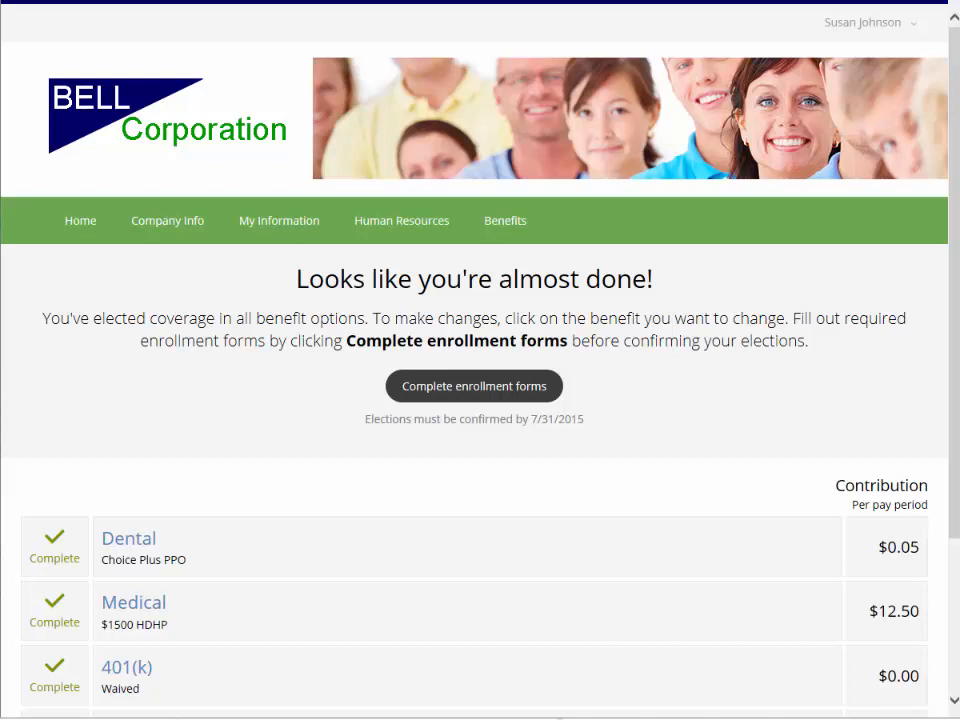
# - Open the required enrollment forms and agree to do business electronically
pyautogui.click(464, 390)
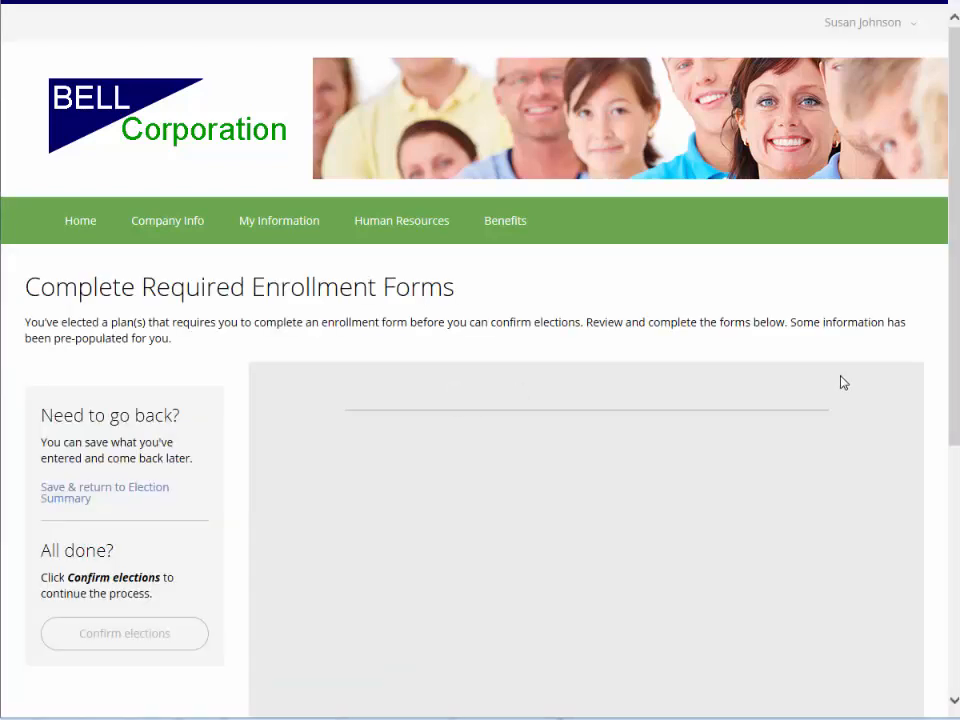
pyautogui.moveTo(953, 347); pyautogui.dragTo(941, 521)
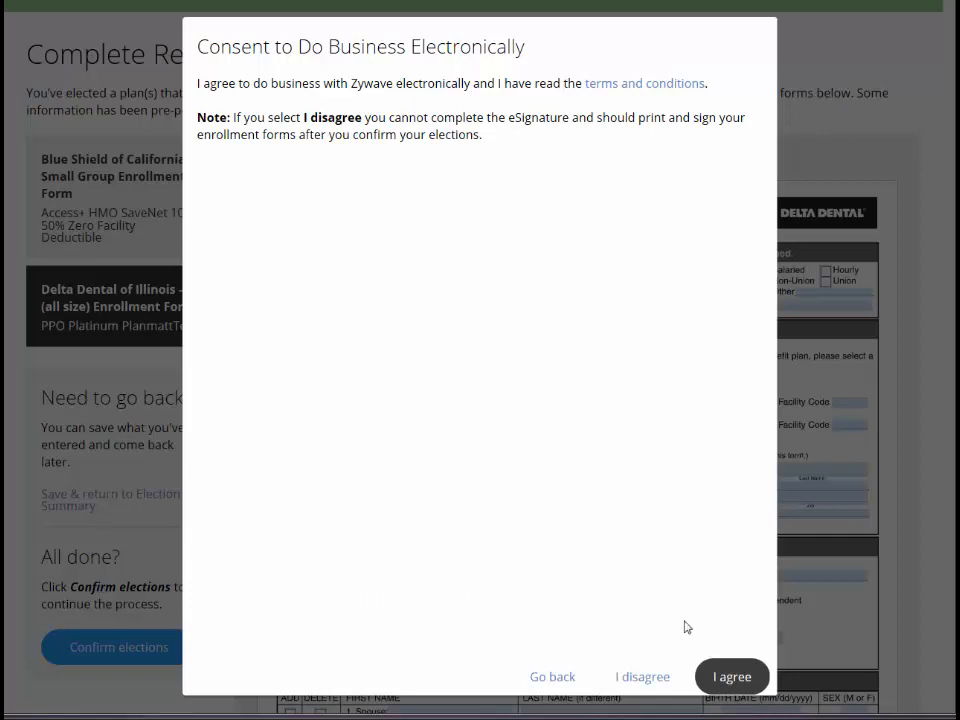
pyautogui.click(748, 688)
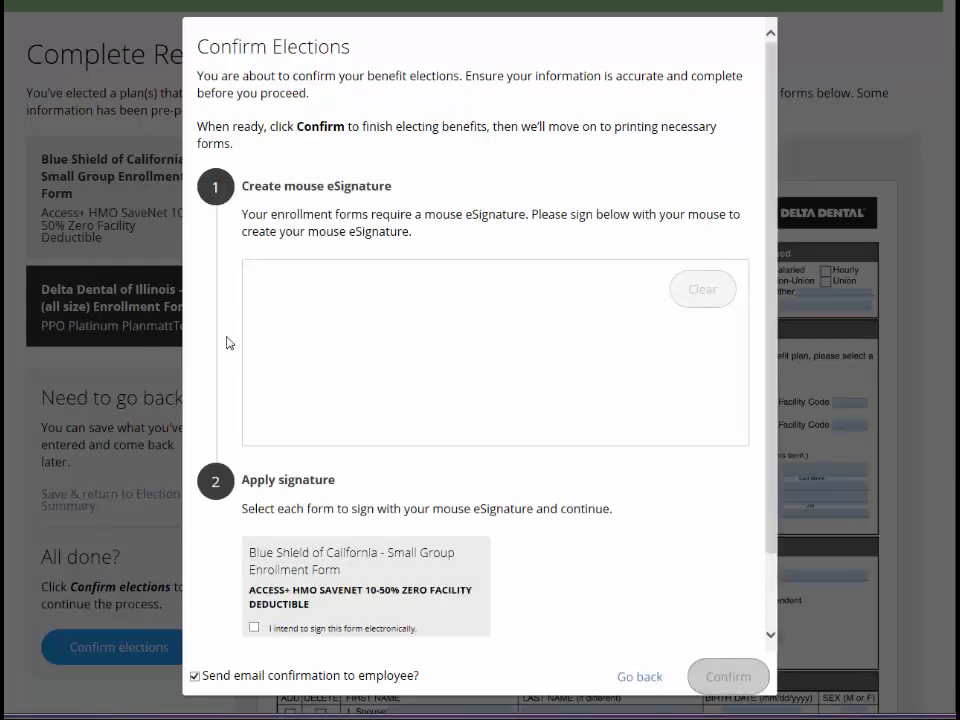
# - Draw a mouse eSignature, apply it to the Blue Shield of California Small Group Enrollment Form, and confirm the elections
pyautogui.moveTo(257, 292)
pyautogui.mouseDown()
pyautogui.moveTo(257, 377)
pyautogui.moveTo(298, 308)
pyautogui.moveTo(304, 375)
pyautogui.moveTo(360, 343)
pyautogui.moveTo(403, 379)
pyautogui.moveTo(455, 367)
pyautogui.mouseUp()
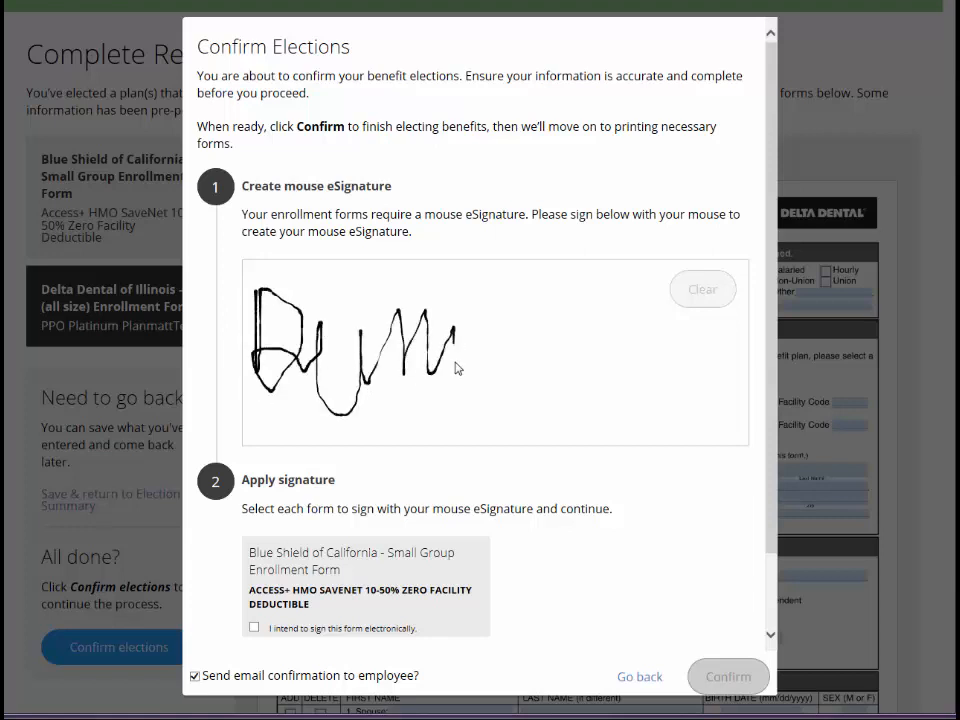
pyautogui.click(480, 306)
pyautogui.moveTo(522, 290)
pyautogui.mouseDown()
pyautogui.moveTo(660, 373)
pyautogui.moveTo(706, 384)
pyautogui.mouseUp()
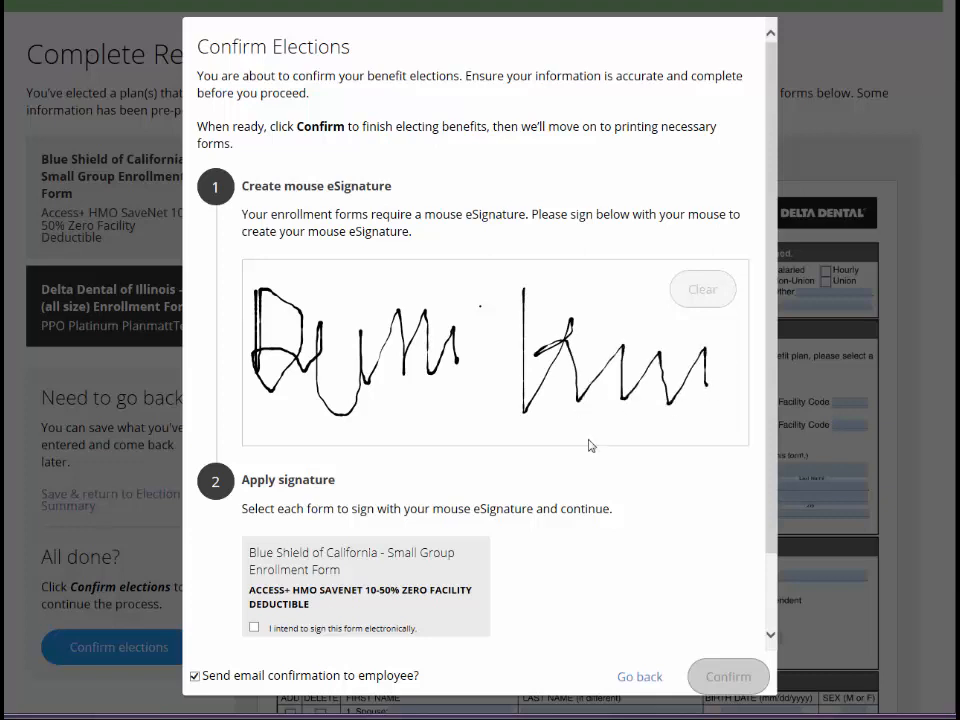
pyautogui.click(254, 629)
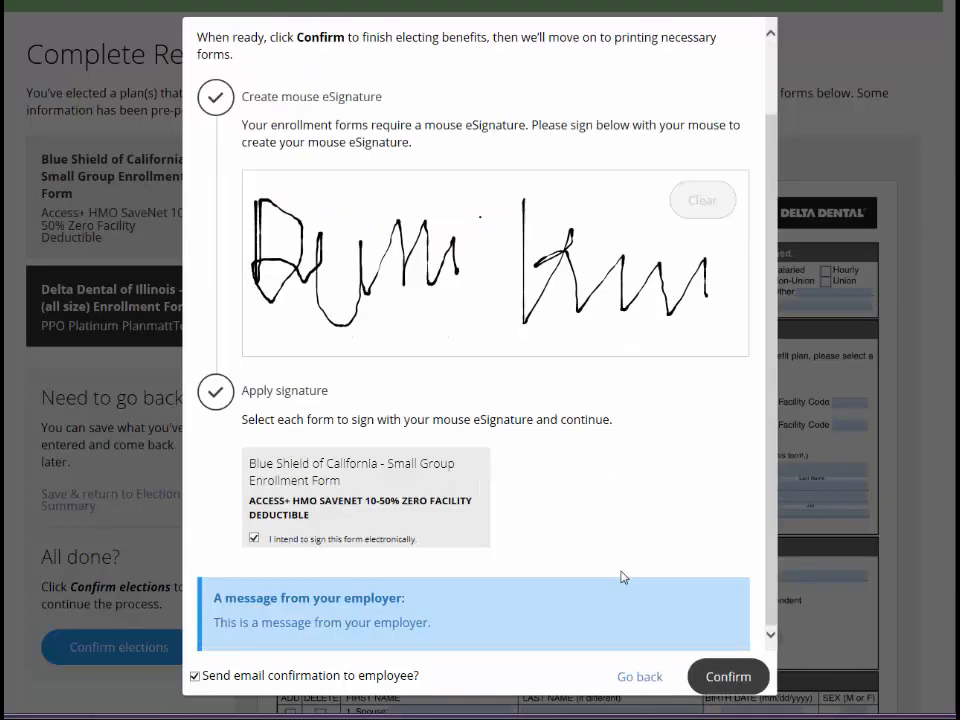
pyautogui.click(735, 684)
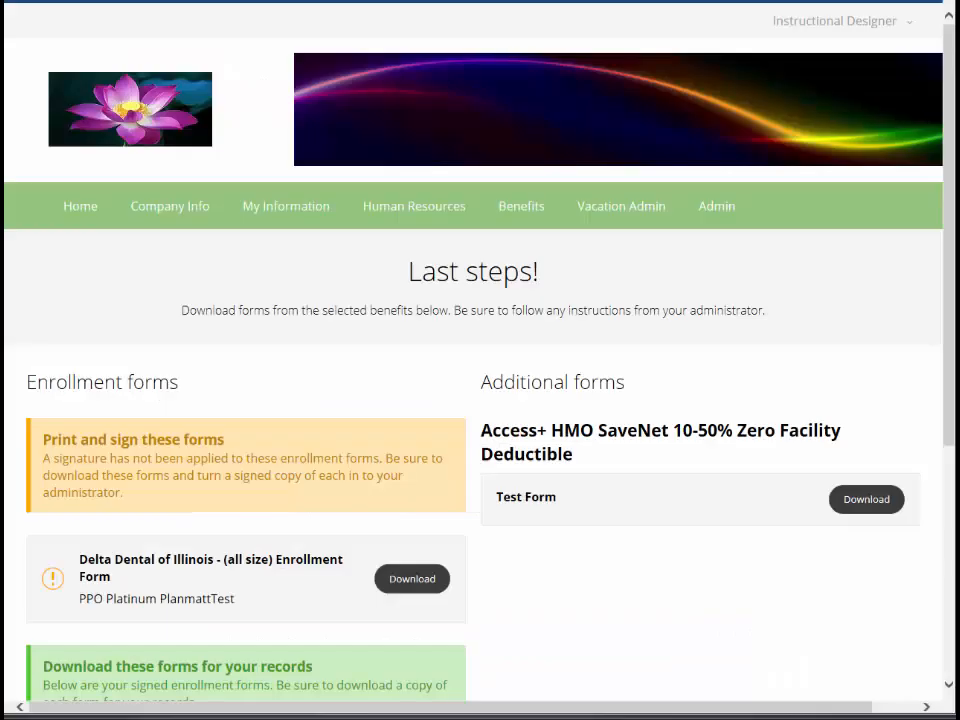
# - Review the downloadable enrollment and additional forms, and finish the enrollment with the election summary download
pyautogui.scroll(-1, 461, 373)
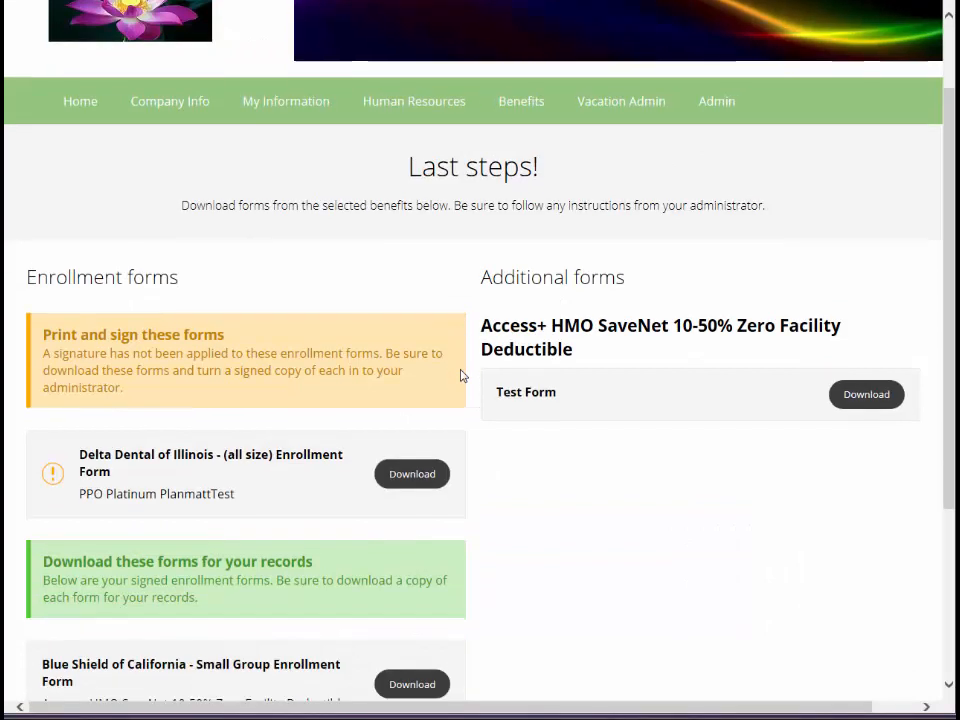
pyautogui.scroll(-1, 461, 373)
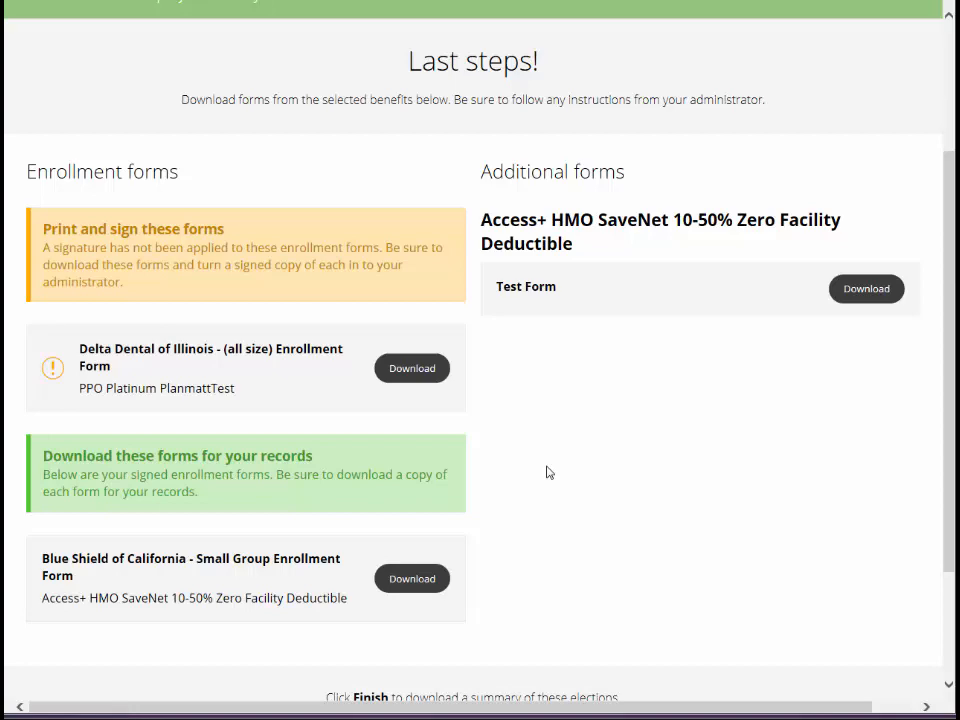
pyautogui.scroll(-2, 548, 472)
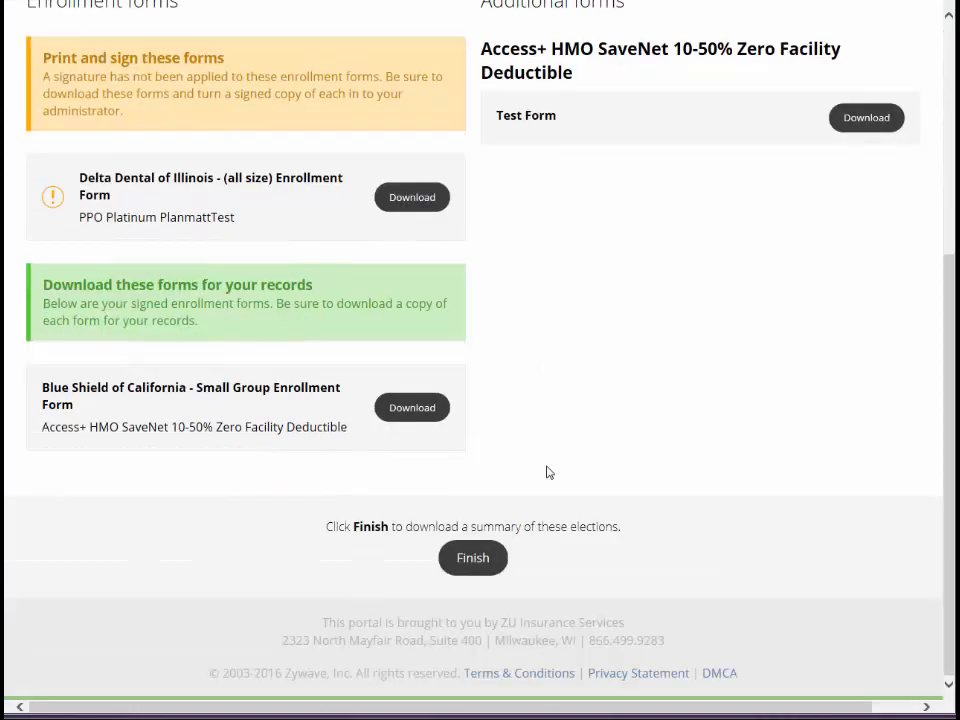
pyautogui.click(473, 558)
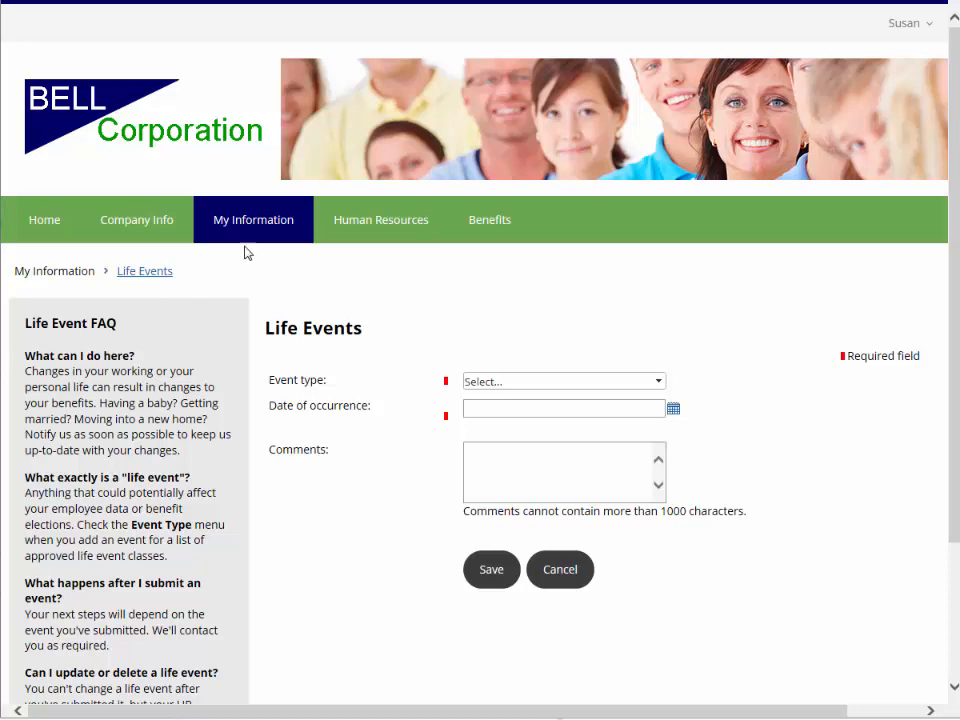
# - On the Life Events page, set the event type to Error Correction and the date of occurrence to 07/16/2015
pyautogui.moveTo(250, 245)
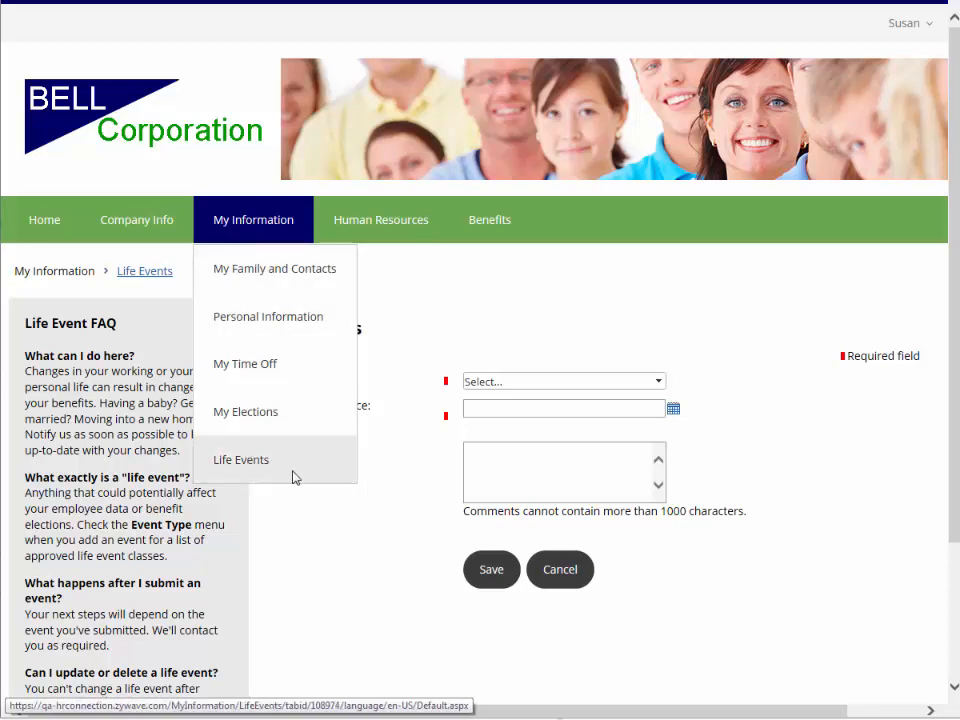
pyautogui.click(658, 384)
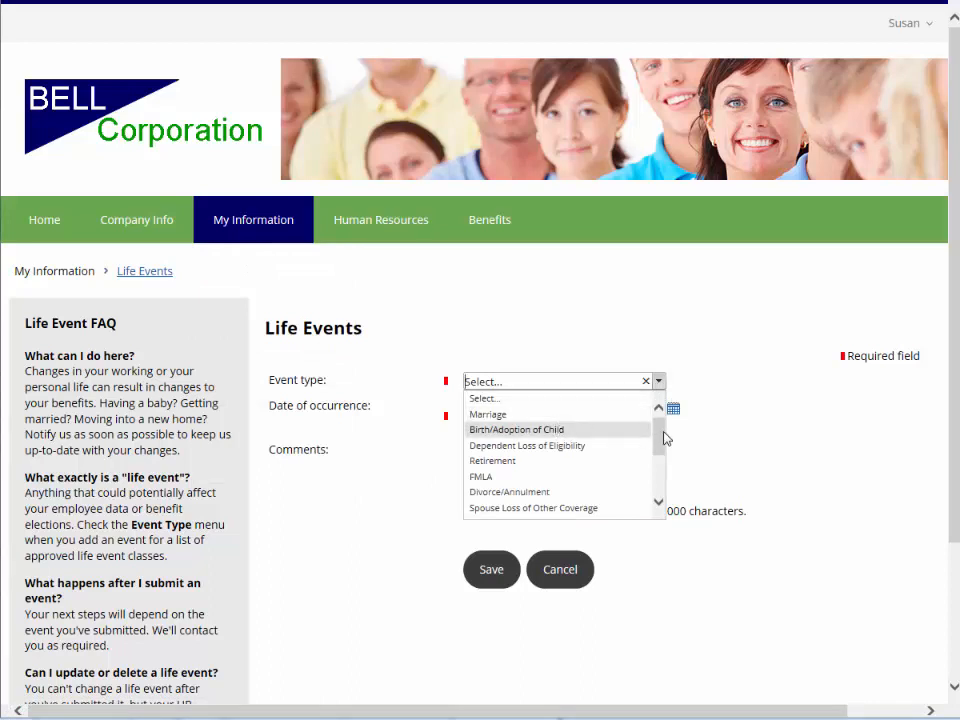
pyautogui.moveTo(665, 438); pyautogui.dragTo(661, 480)
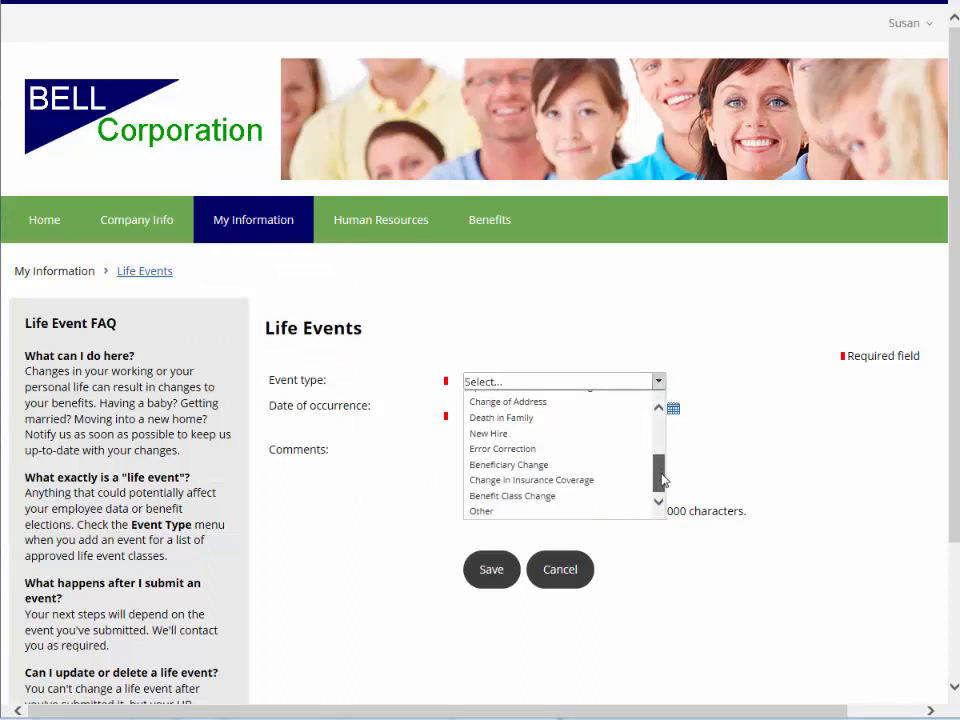
pyautogui.click(549, 458)
pyautogui.click(673, 409)
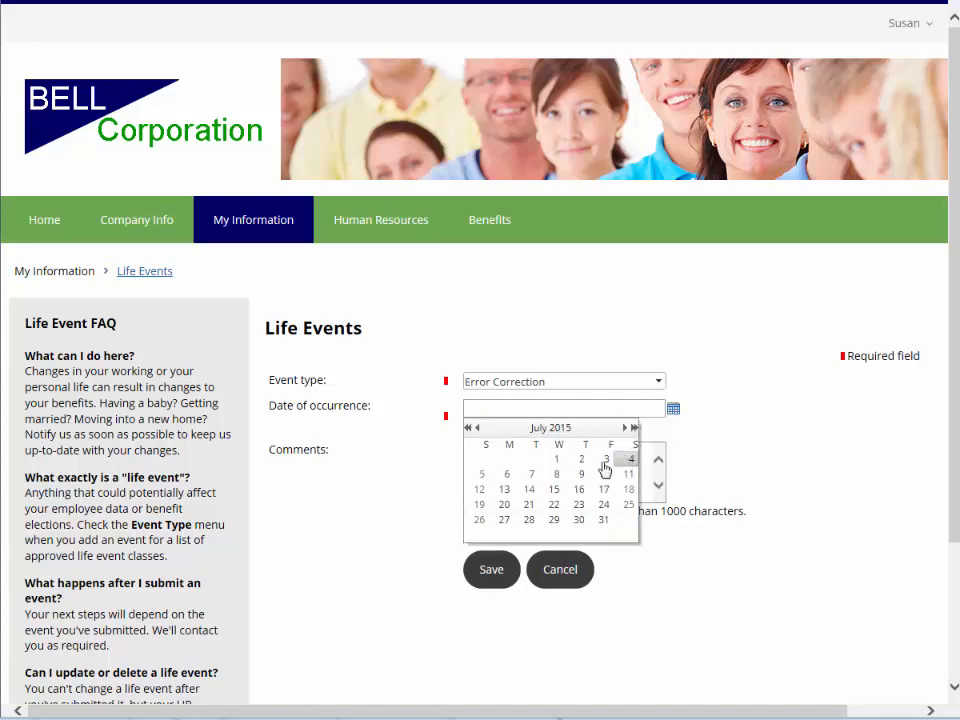
pyautogui.click(579, 489)
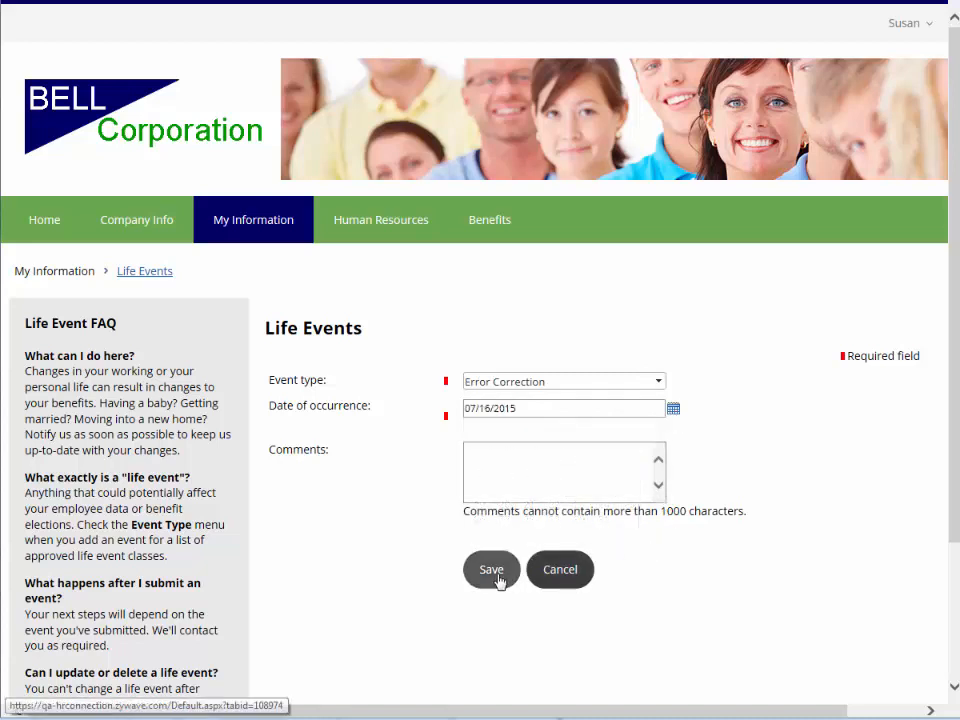